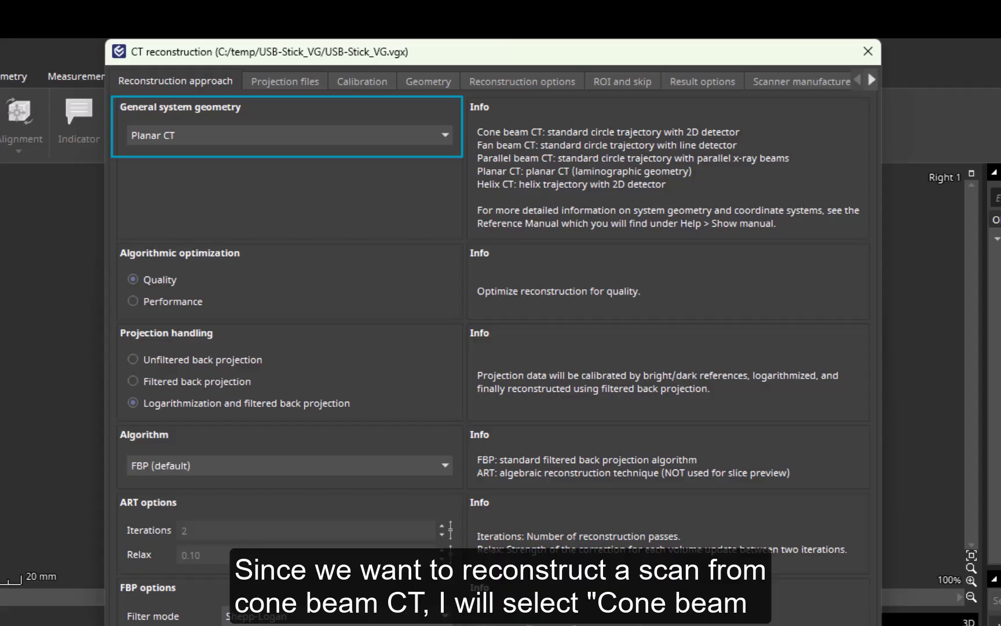
Step: Set the general system geometry of the reconstruction to Cone beam CT
{"action": "left_click", "coordinate": [444, 139]}
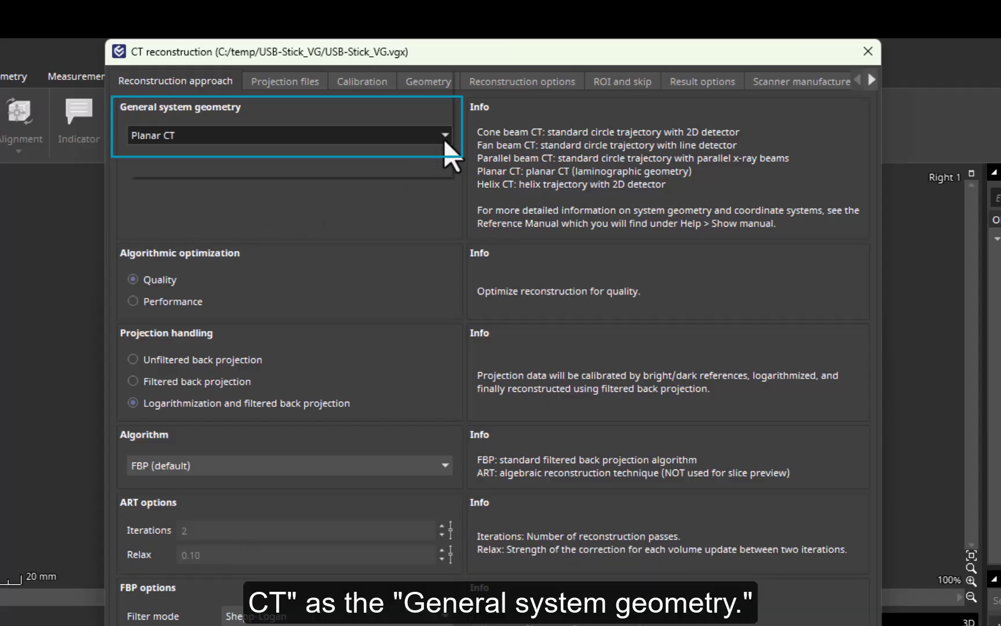
{"action": "left_click", "coordinate": [429, 84]}
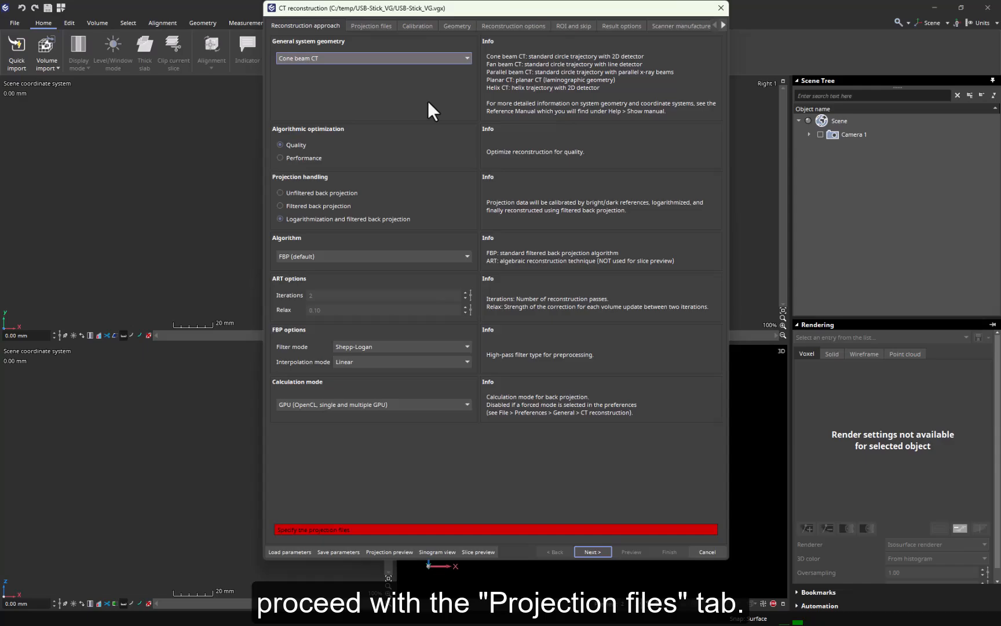
Step: Load the projection files from the parameter file USB-Stick_VG.vgx and enable projection smoothing at Low
{"action": "left_click", "coordinate": [384, 27]}
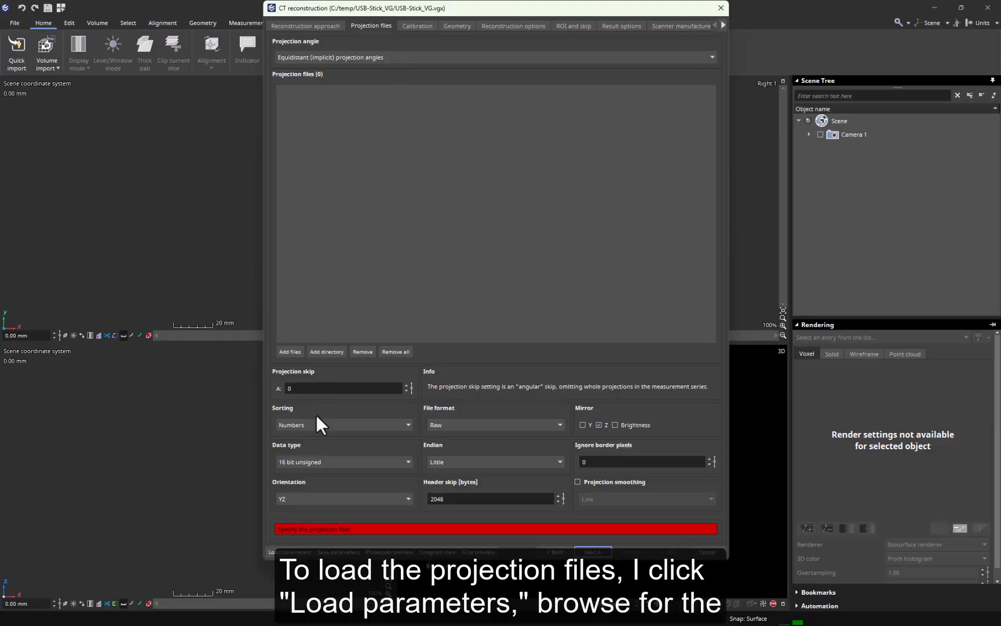
{"action": "left_click", "coordinate": [284, 551]}
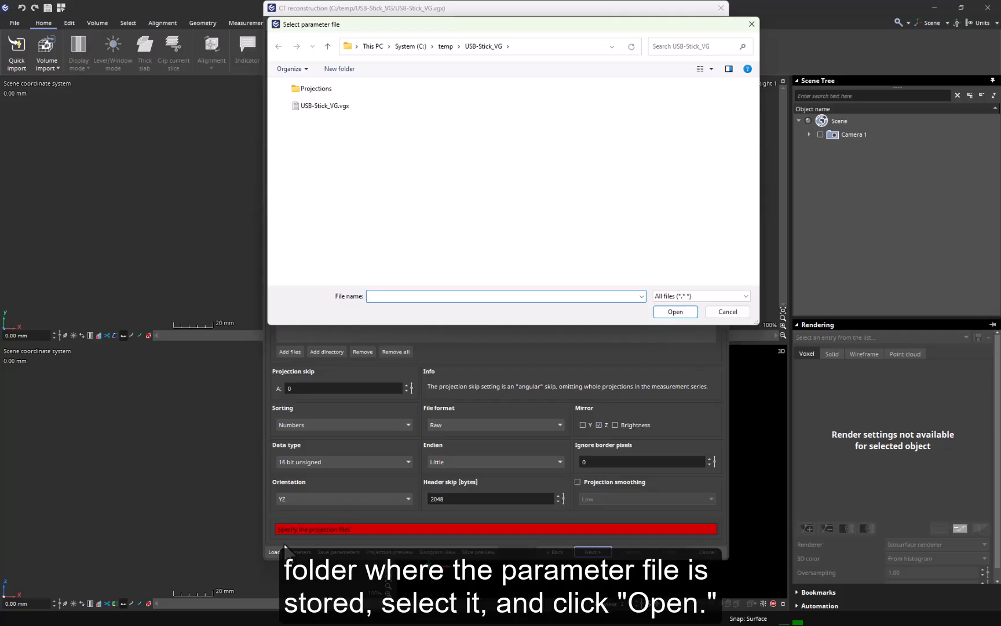
{"action": "left_click", "coordinate": [333, 106]}
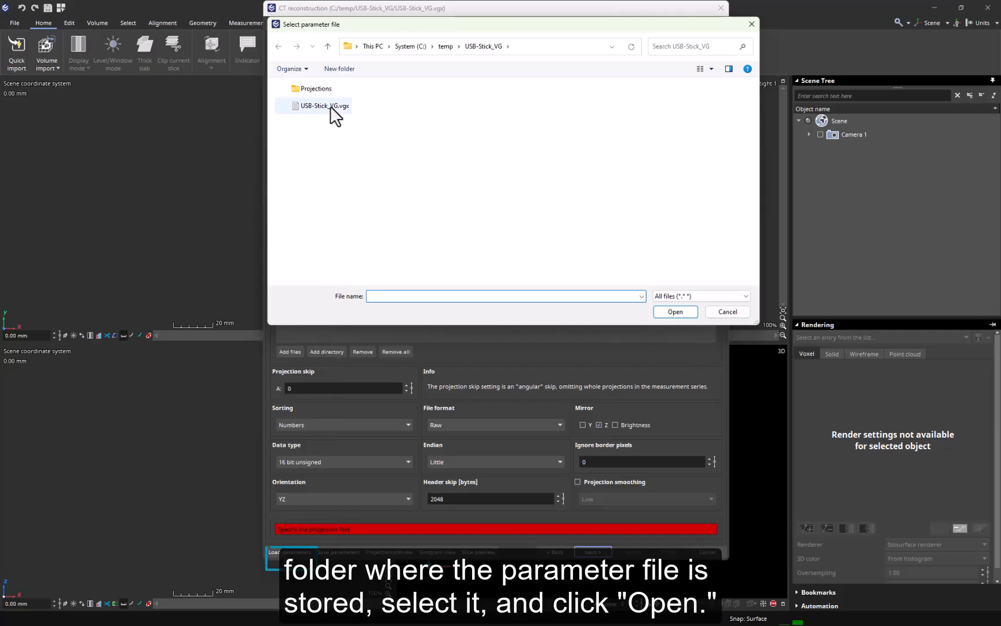
{"action": "left_click", "coordinate": [671, 311]}
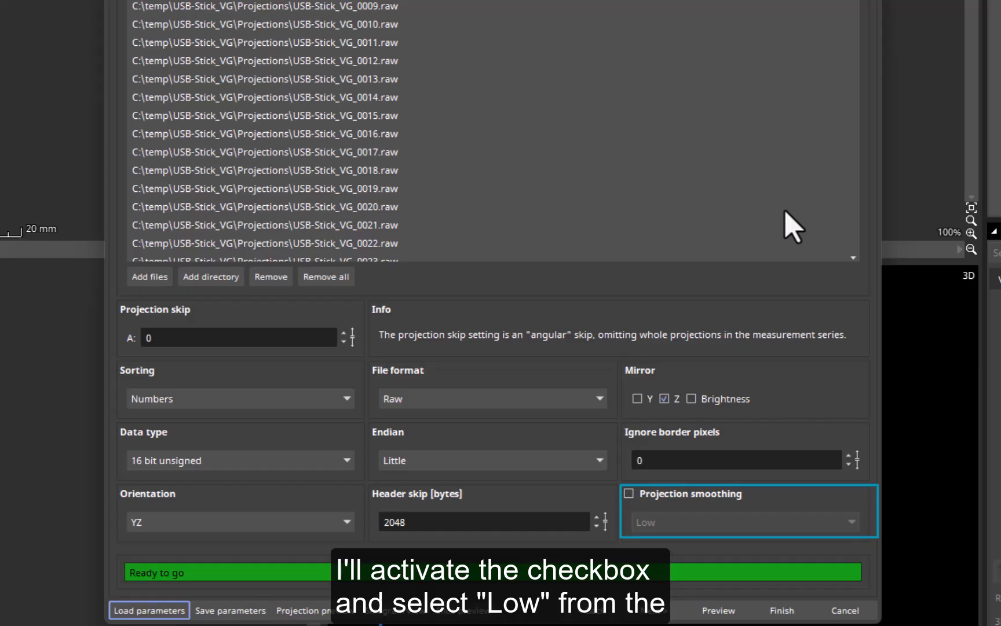
{"action": "left_click", "coordinate": [627, 494]}
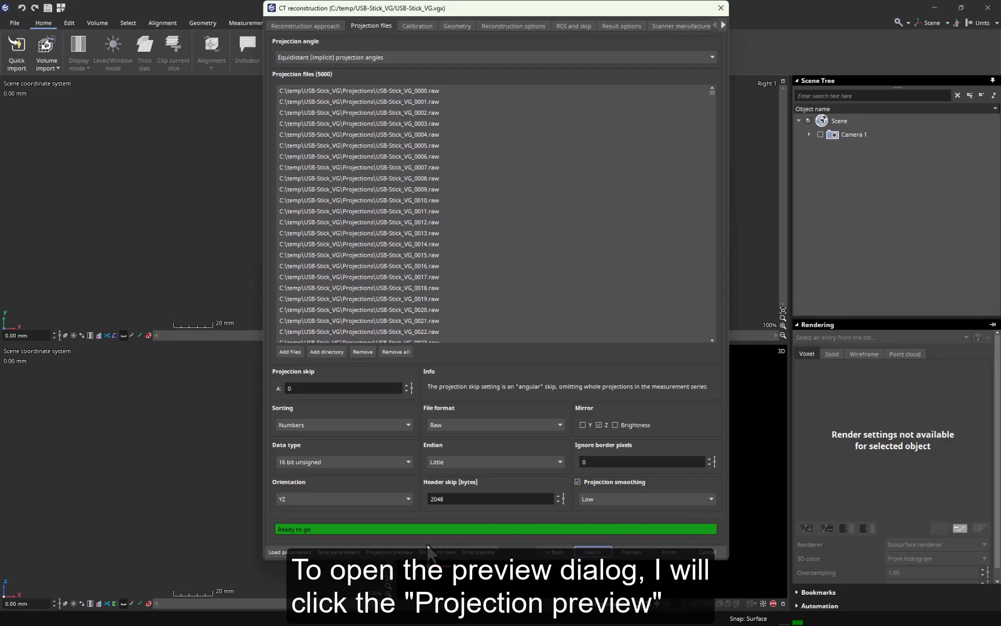
Step: In the projection preview, shrink the volume ROI around the USB stick to about X 394–688, Y 326–690, Z 126–962 and apply it
{"action": "left_click", "coordinate": [388, 551]}
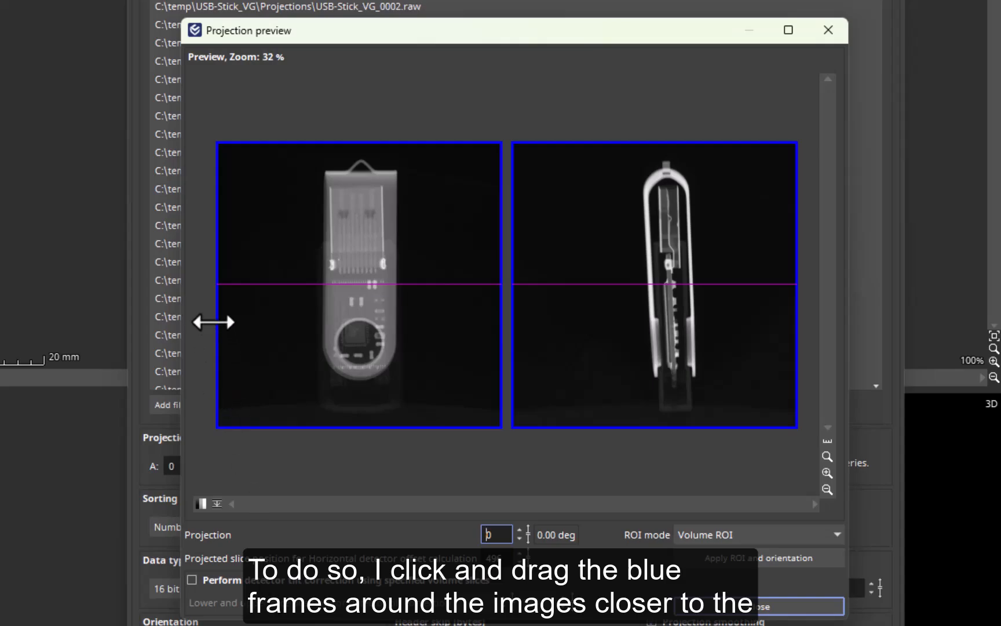
{"action": "left_click_drag", "start_coordinate": [214, 302], "coordinate": [309, 320]}
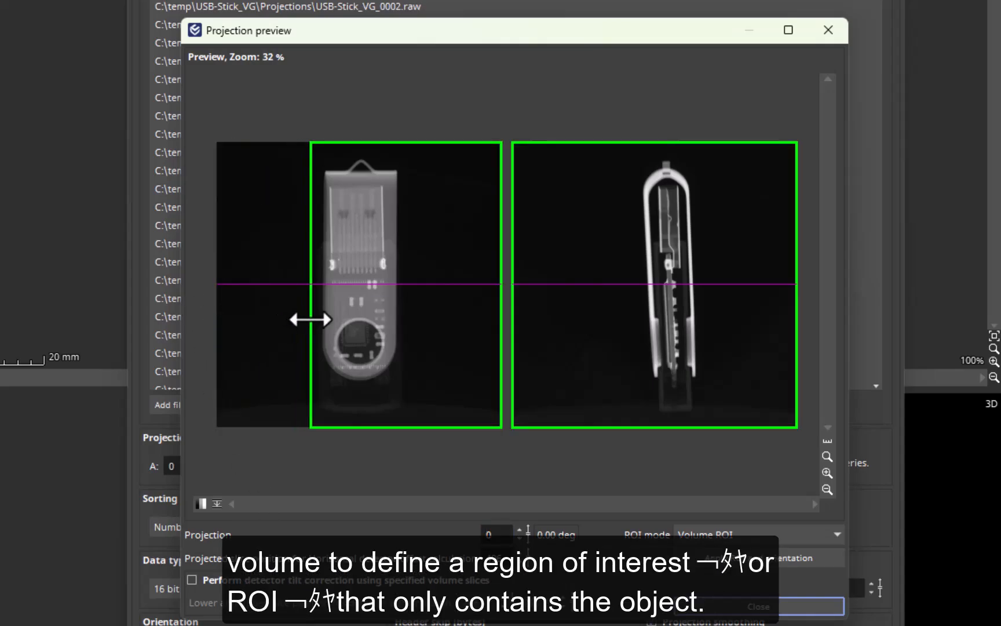
{"action": "left_click_drag", "start_coordinate": [496, 331], "coordinate": [413, 331]}
{"action": "left_click_drag", "start_coordinate": [380, 428], "coordinate": [380, 390]}
{"action": "left_click_drag", "start_coordinate": [400, 142], "coordinate": [400, 151]}
{"action": "left_click_drag", "start_coordinate": [512, 255], "coordinate": [626, 272]}
{"action": "left_click_drag", "start_coordinate": [793, 295], "coordinate": [710, 293]}
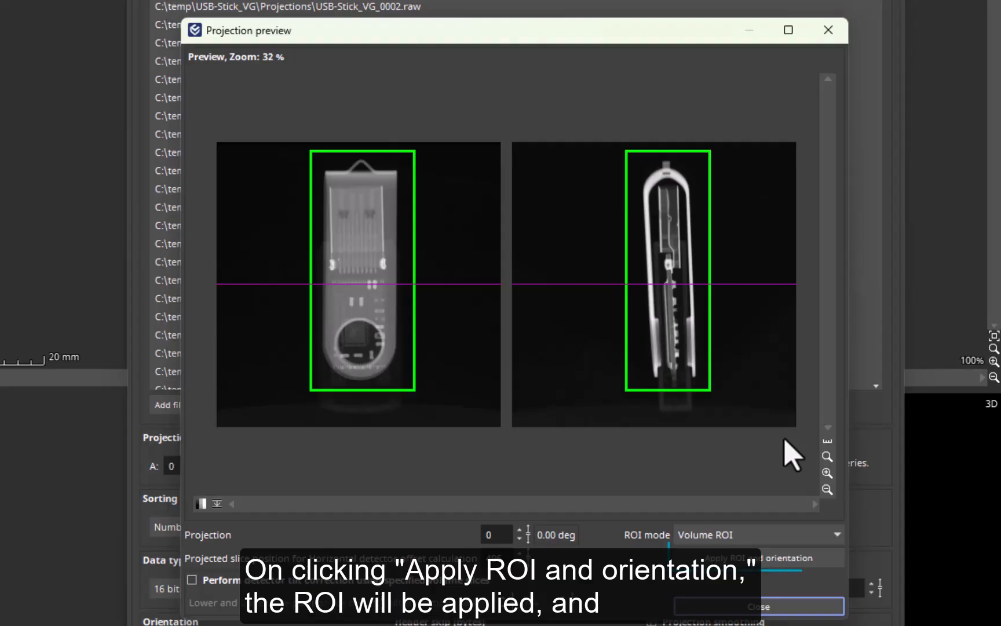
{"action": "left_click", "coordinate": [770, 556]}
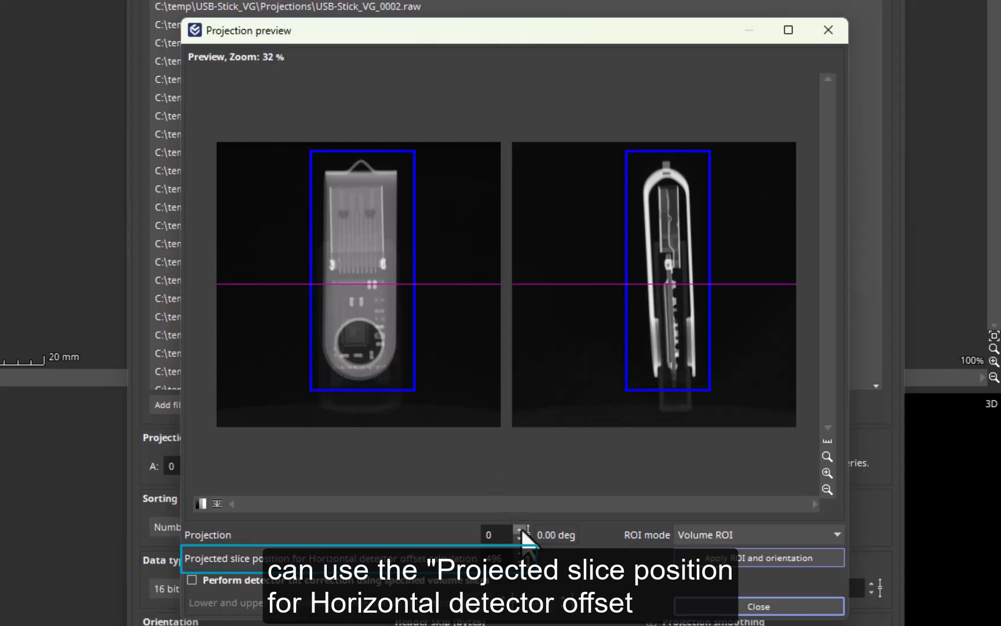
Step: Set the projected slice position for horizontal detector offset calculation to 503 and enable the automatic horizontal detector offset
{"action": "left_click_drag", "start_coordinate": [525, 558], "coordinate": [493, 539]}
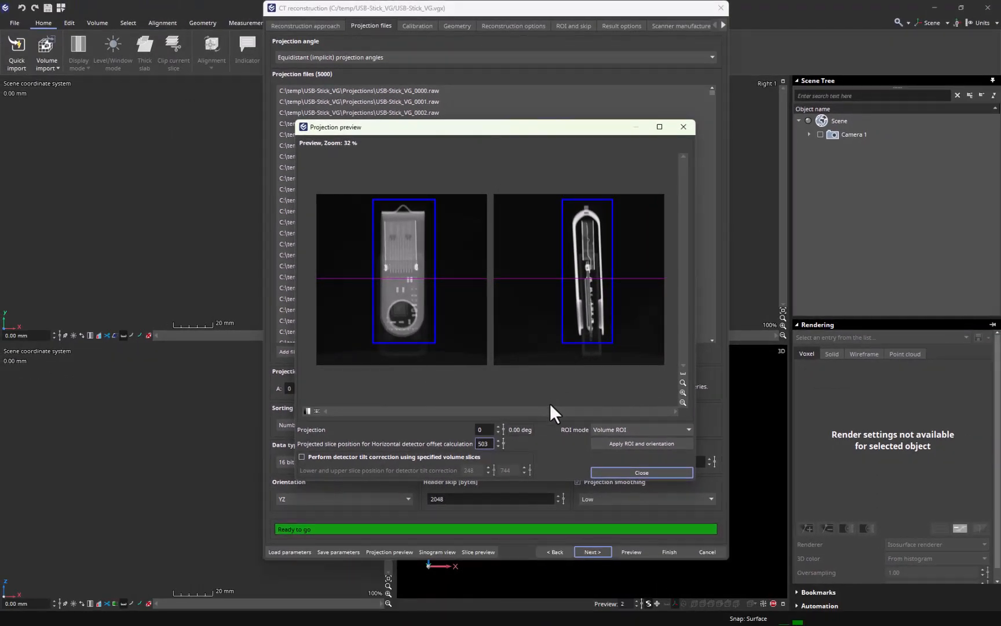
{"action": "left_click", "coordinate": [602, 471]}
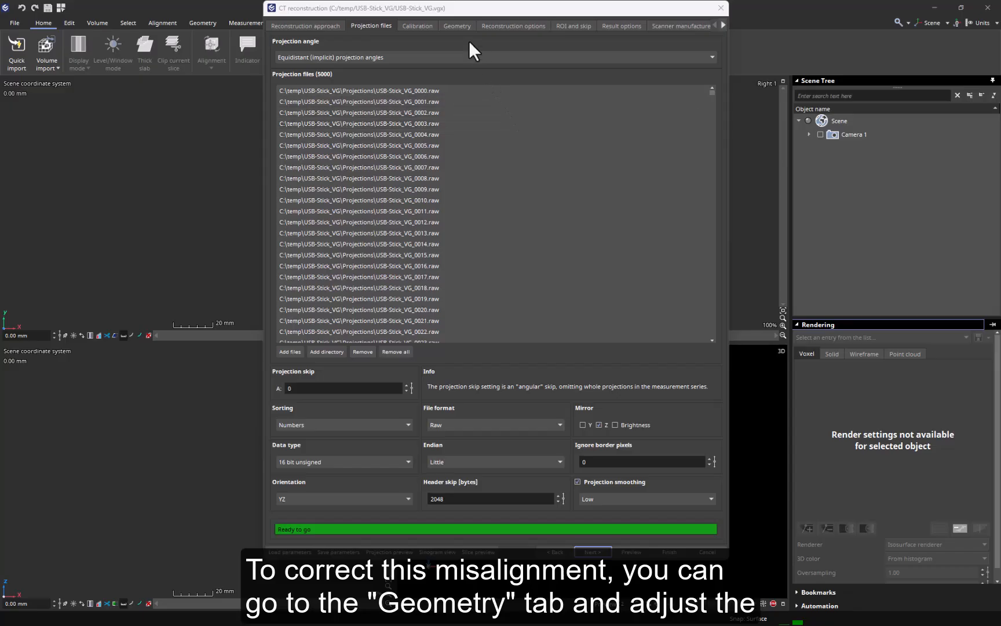
{"action": "left_click", "coordinate": [463, 23]}
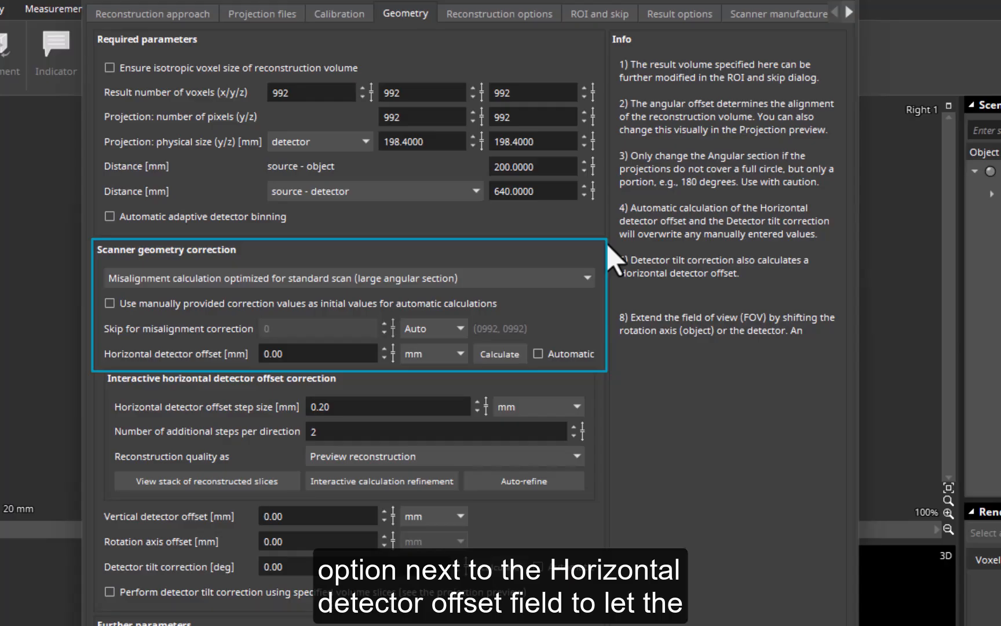
{"action": "left_click", "coordinate": [537, 352]}
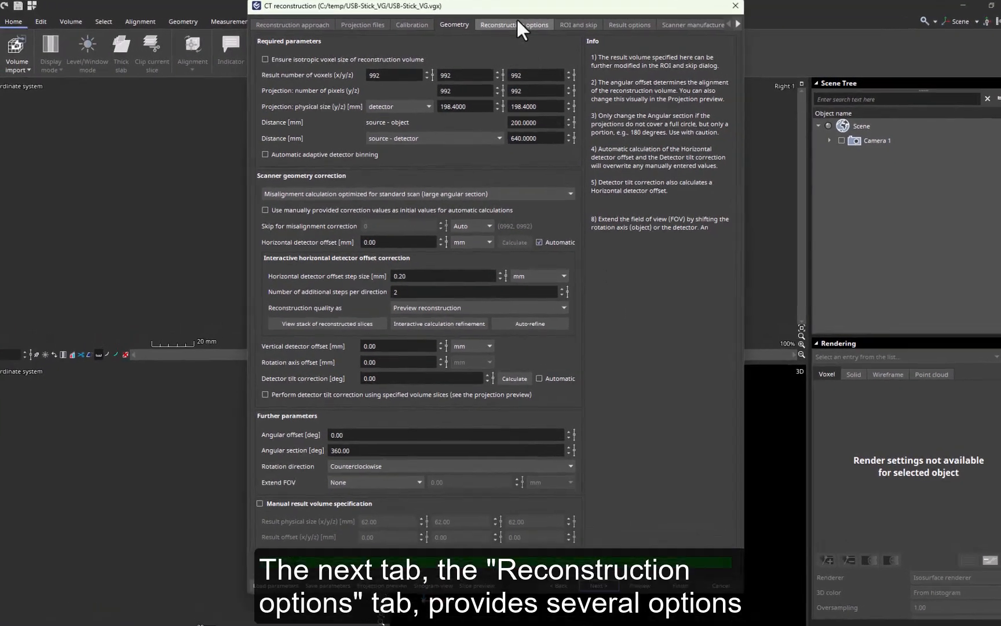
Step: Set speckle removal to On (multi pixel) and ring artifact reduction to Low in the reconstruction options
{"action": "left_click", "coordinate": [516, 26]}
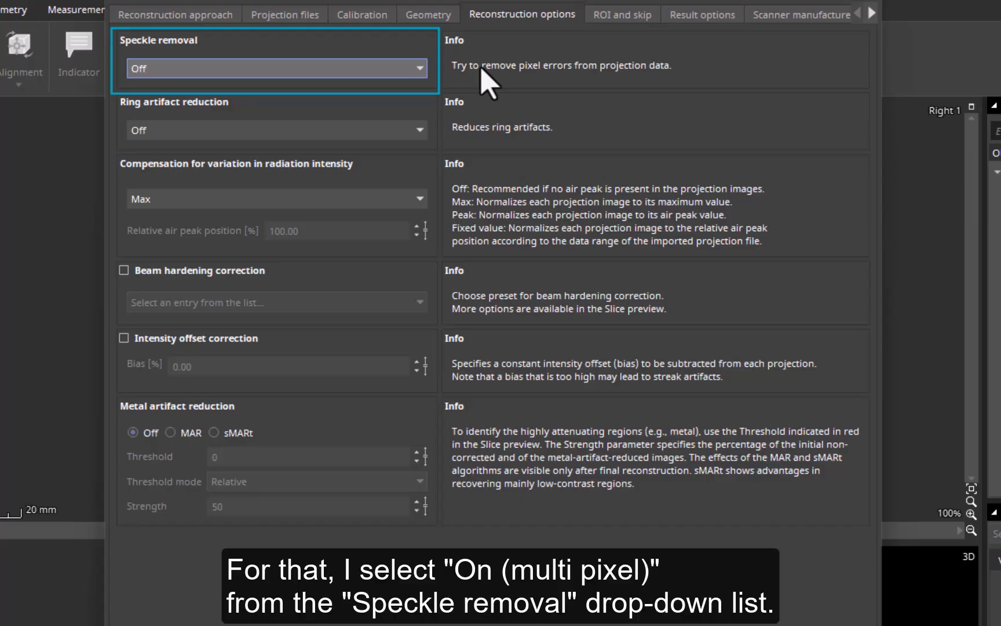
{"action": "left_click", "coordinate": [424, 70]}
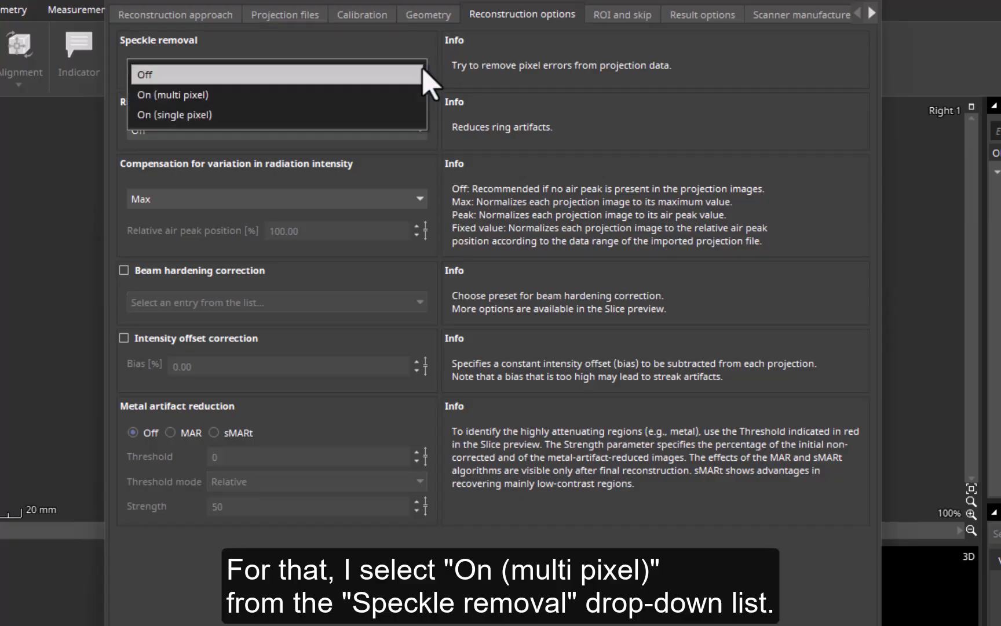
{"action": "left_click", "coordinate": [415, 96]}
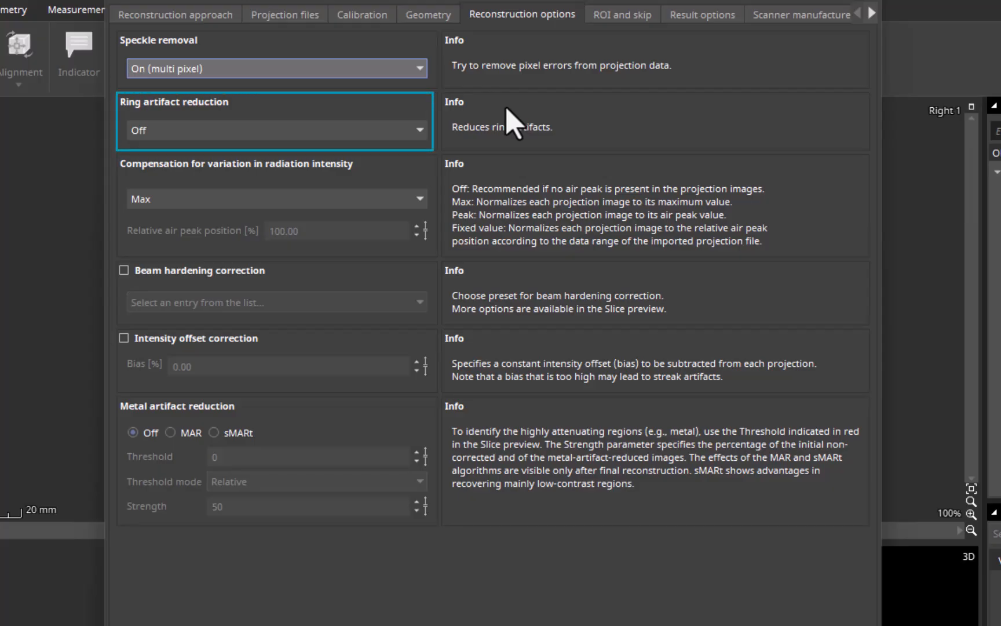
{"action": "left_click", "coordinate": [415, 130]}
{"action": "left_click", "coordinate": [405, 156]}
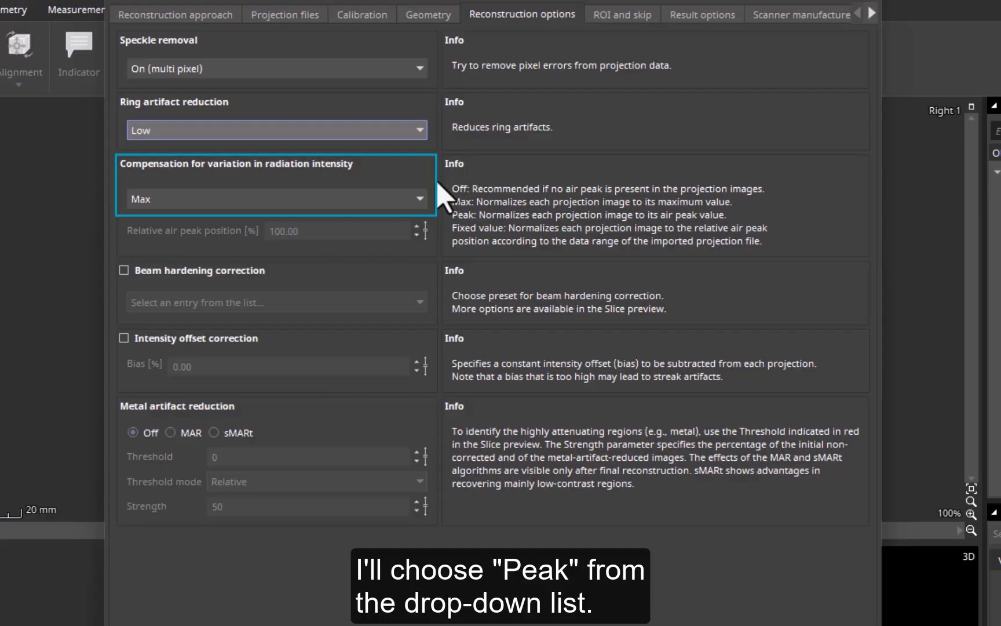
Step: Set the compensation for variation in radiation intensity to Peak and enable beam hardening correction with the Low preset
{"action": "left_click", "coordinate": [421, 198]}
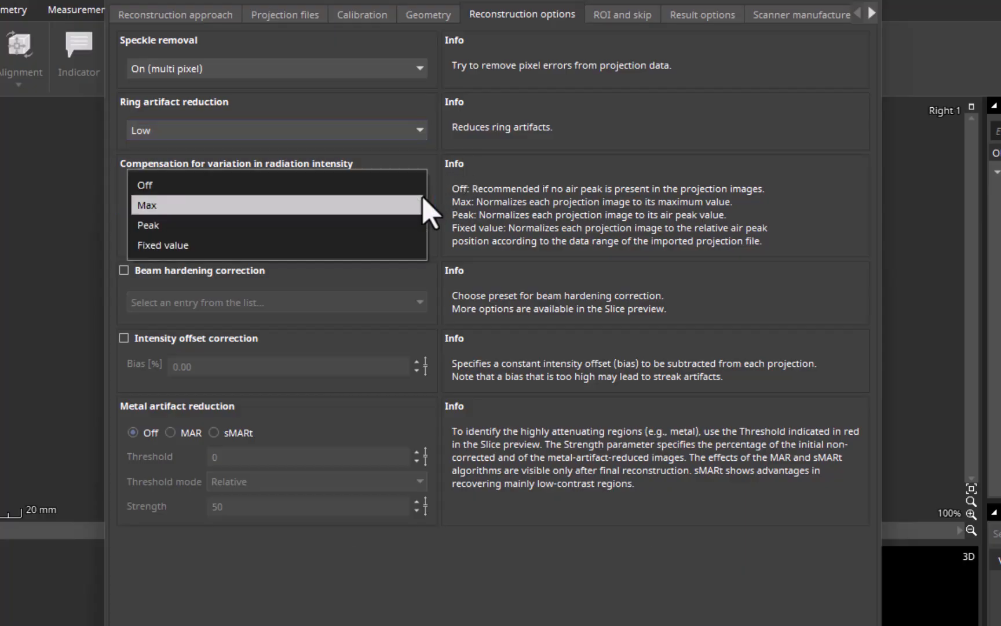
{"action": "left_click", "coordinate": [406, 223]}
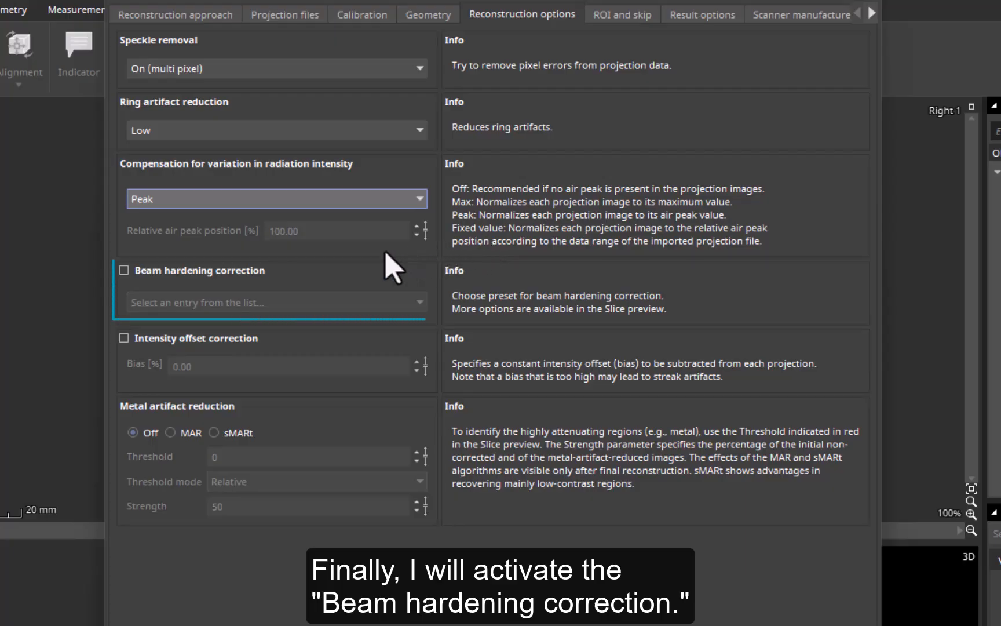
{"action": "left_click", "coordinate": [123, 270]}
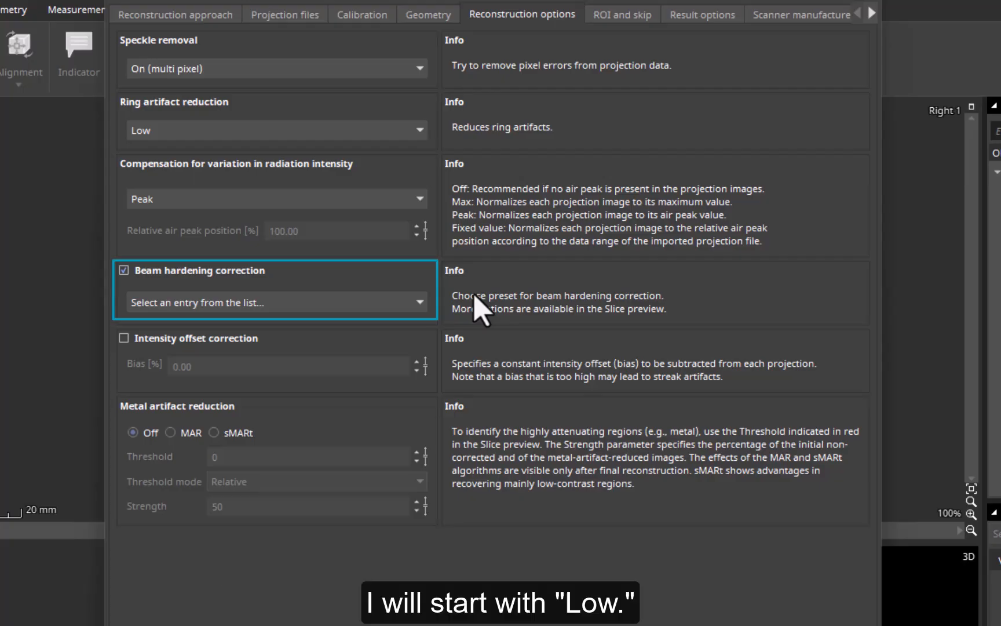
{"action": "left_click", "coordinate": [413, 310]}
{"action": "left_click", "coordinate": [397, 326]}
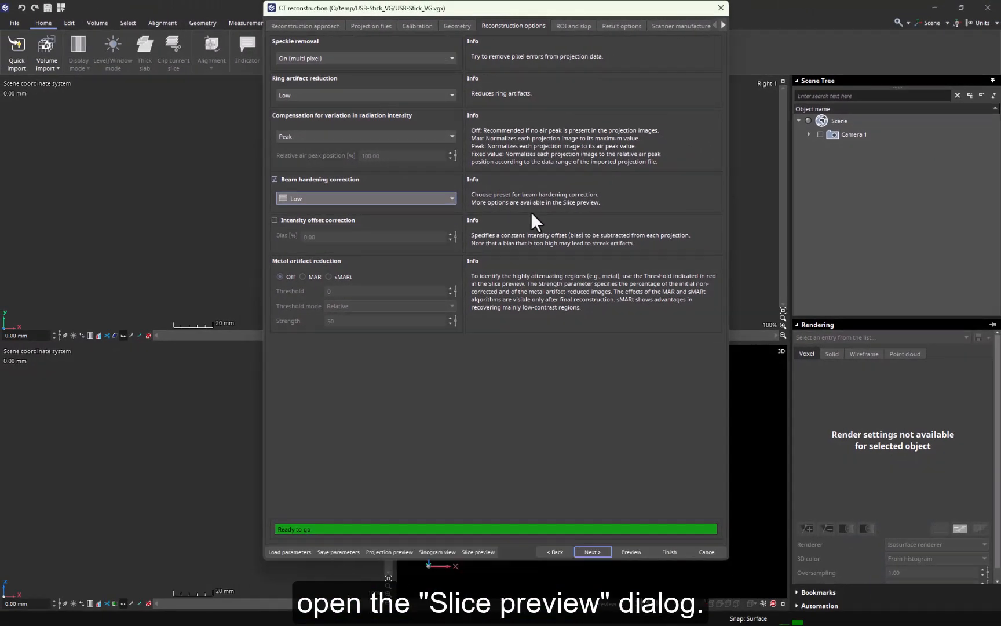
Step: Examine the reconstructed slices enlarged in the slice preview at positions 364 and 409
{"action": "left_click", "coordinate": [485, 551]}
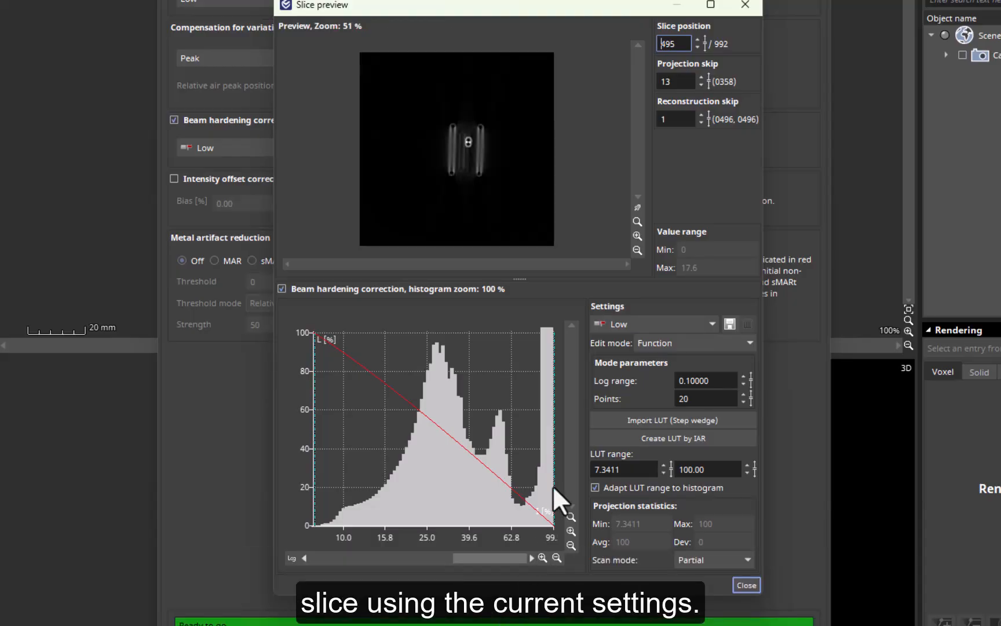
{"action": "left_click", "coordinate": [637, 236]}
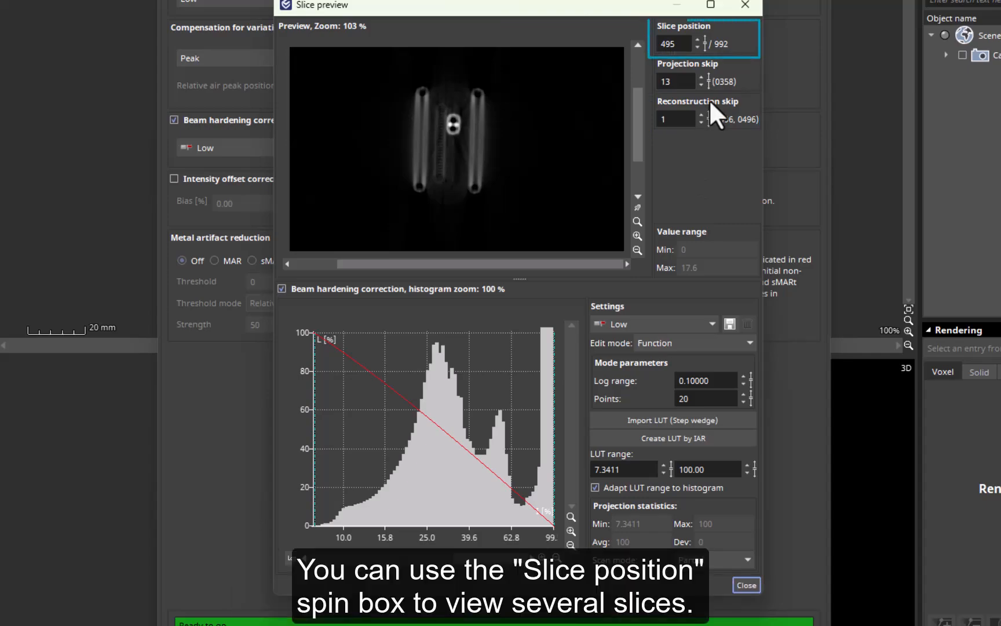
{"action": "left_click_drag", "start_coordinate": [705, 40], "coordinate": [711, 136]}
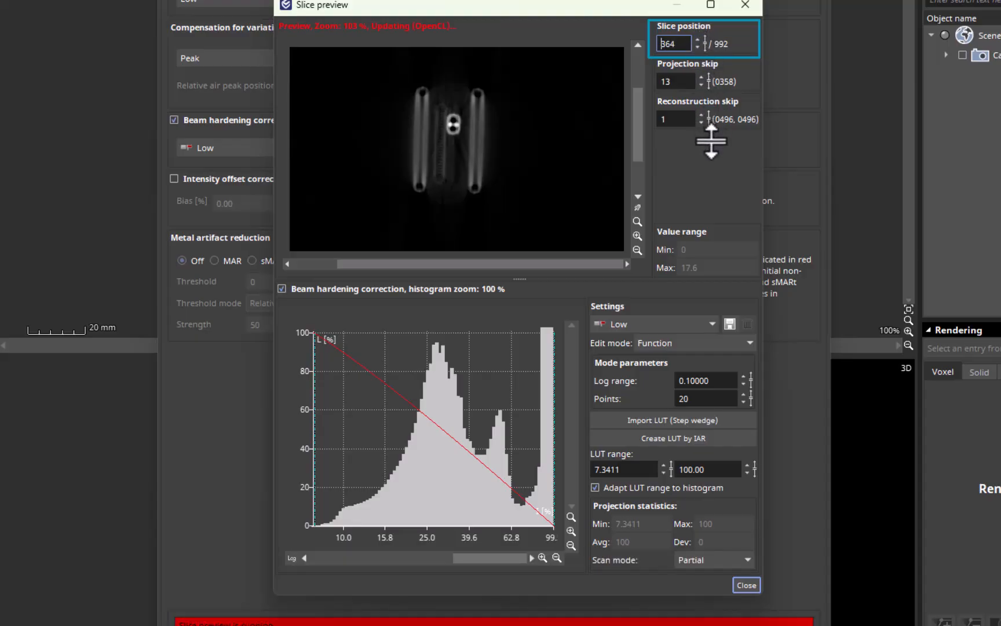
{"action": "left_click_drag", "start_coordinate": [705, 46], "coordinate": [707, 12]}
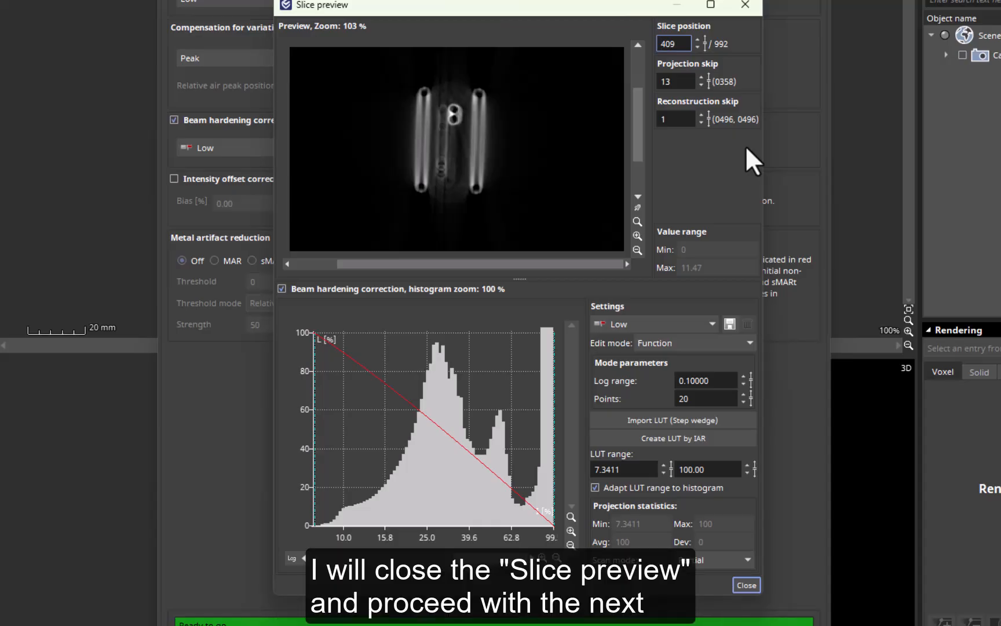
{"action": "left_click", "coordinate": [746, 583]}
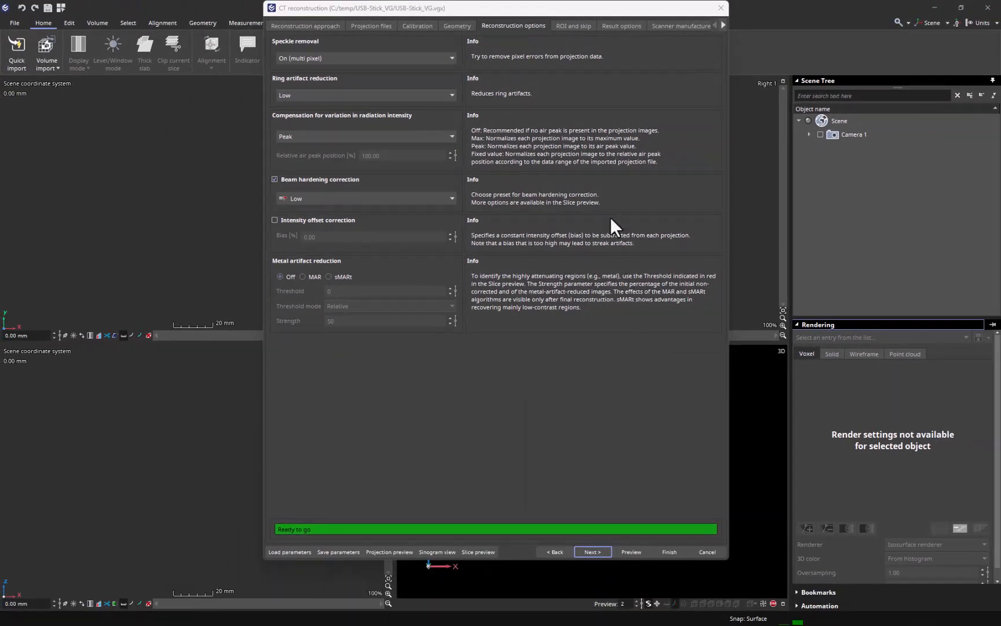
Step: Check the ROI and skip settings and set the result import mode to Write to disk later
{"action": "left_click", "coordinate": [575, 27]}
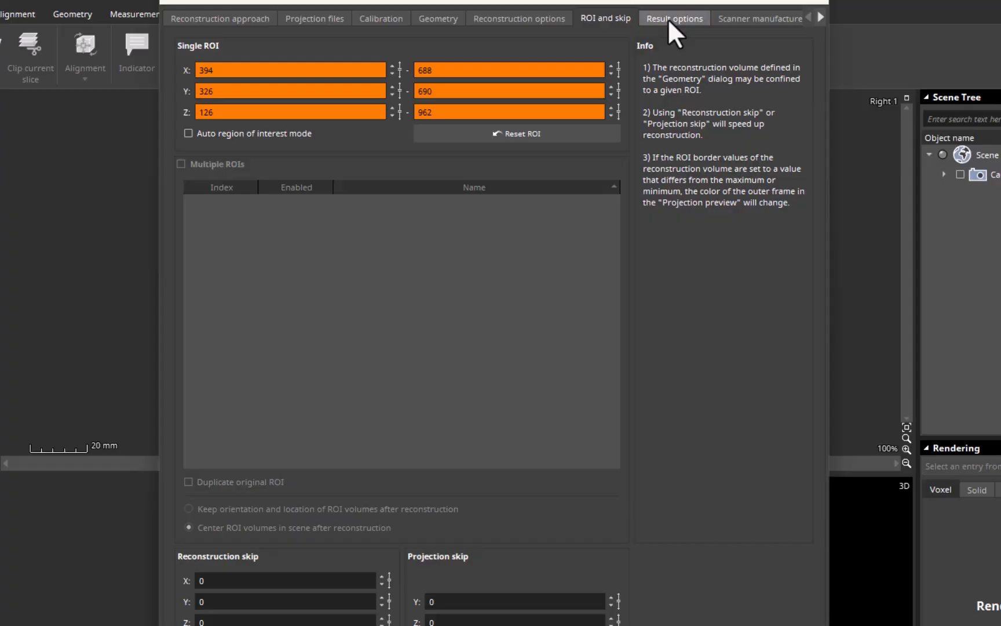
{"action": "left_click", "coordinate": [619, 27]}
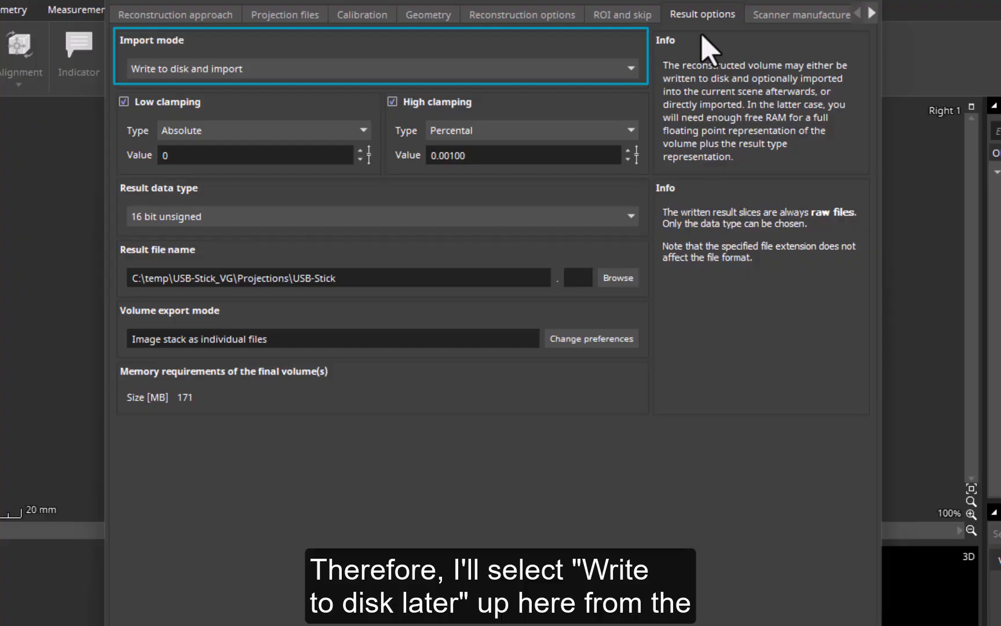
{"action": "left_click", "coordinate": [623, 70]}
{"action": "left_click", "coordinate": [577, 115]}
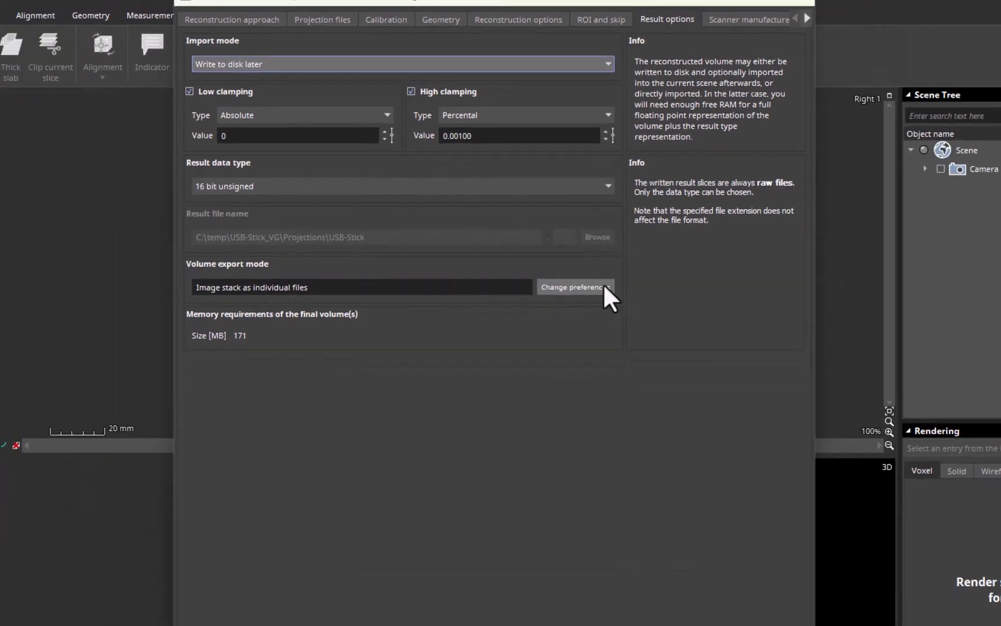
Step: Change the CT reconstruction volume export mode to Merge image stack in one file and run the reconstruction
{"action": "left_click", "coordinate": [591, 338]}
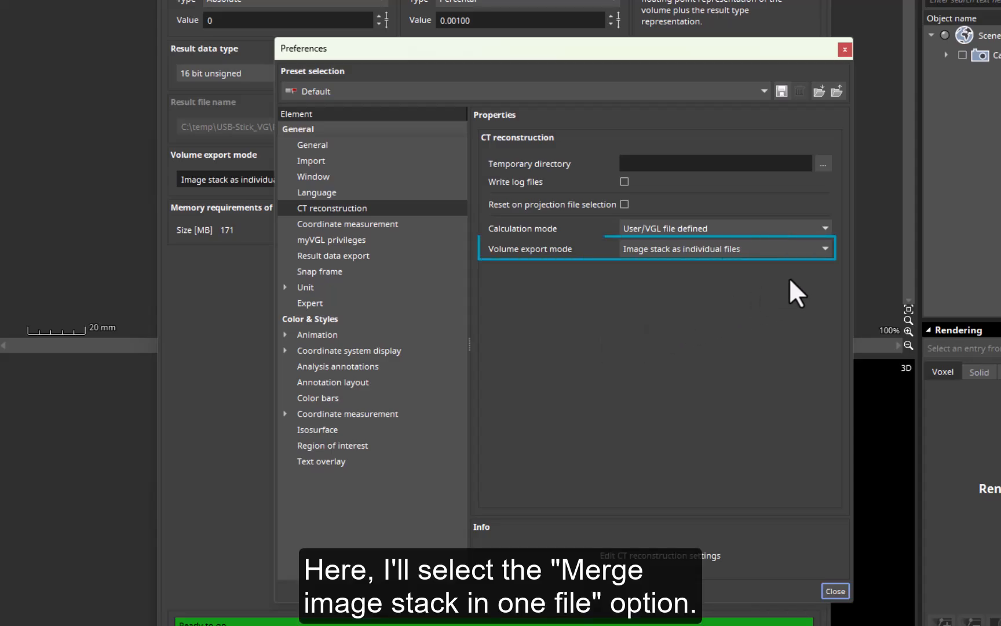
{"action": "left_click", "coordinate": [824, 250]}
{"action": "left_click", "coordinate": [809, 270]}
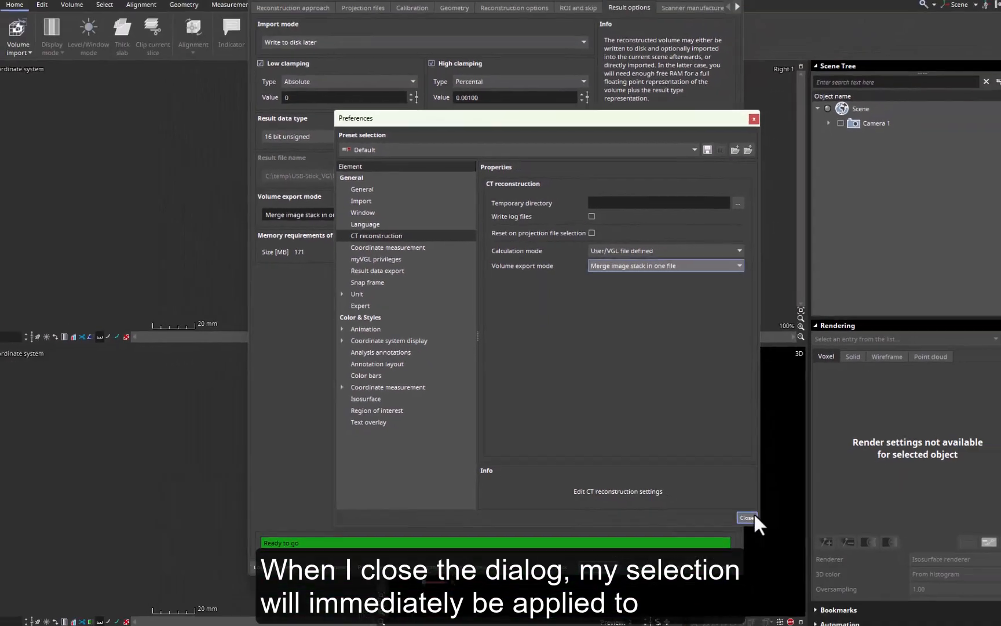
{"action": "left_click", "coordinate": [835, 591]}
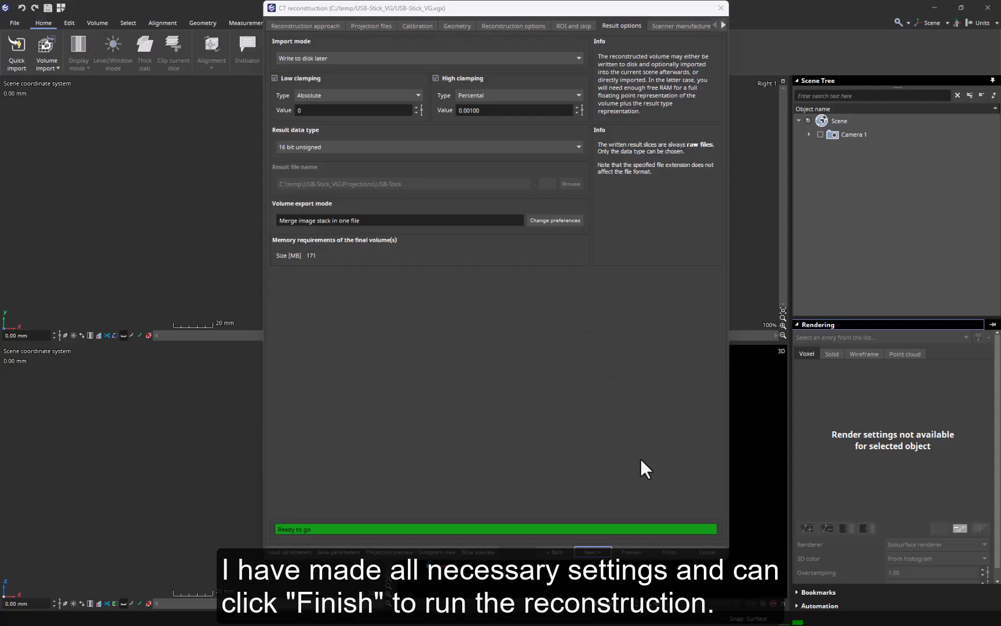
{"action": "left_click", "coordinate": [666, 552]}
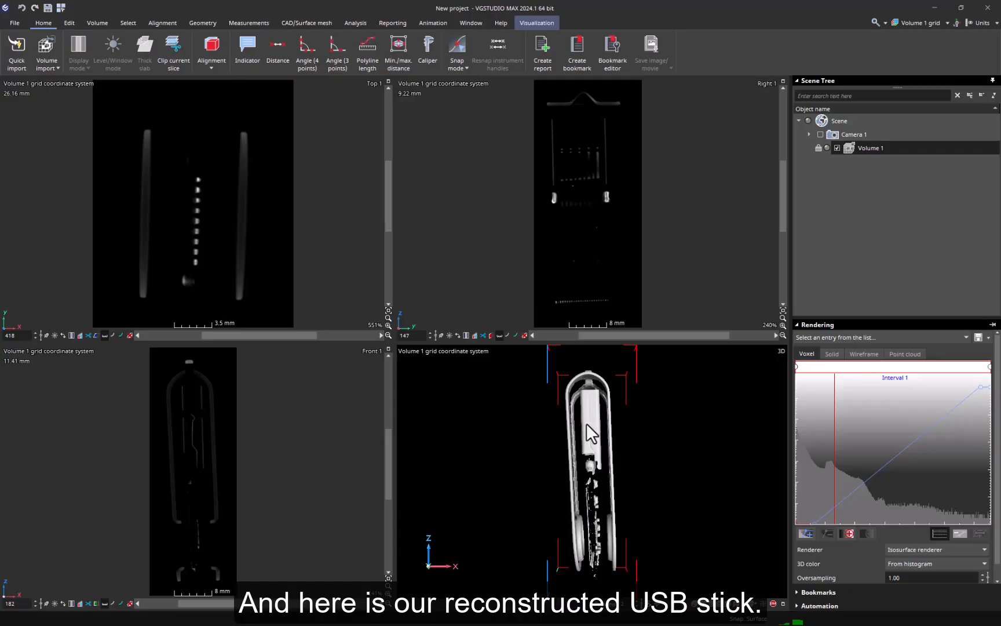
Step: Save the project as Reconstruction in the USB-Stick_VG folder, with its reconstructed volume data as the raw volume file volume 1.raw
{"action": "left_click_drag", "start_coordinate": [588, 431], "coordinate": [545, 457]}
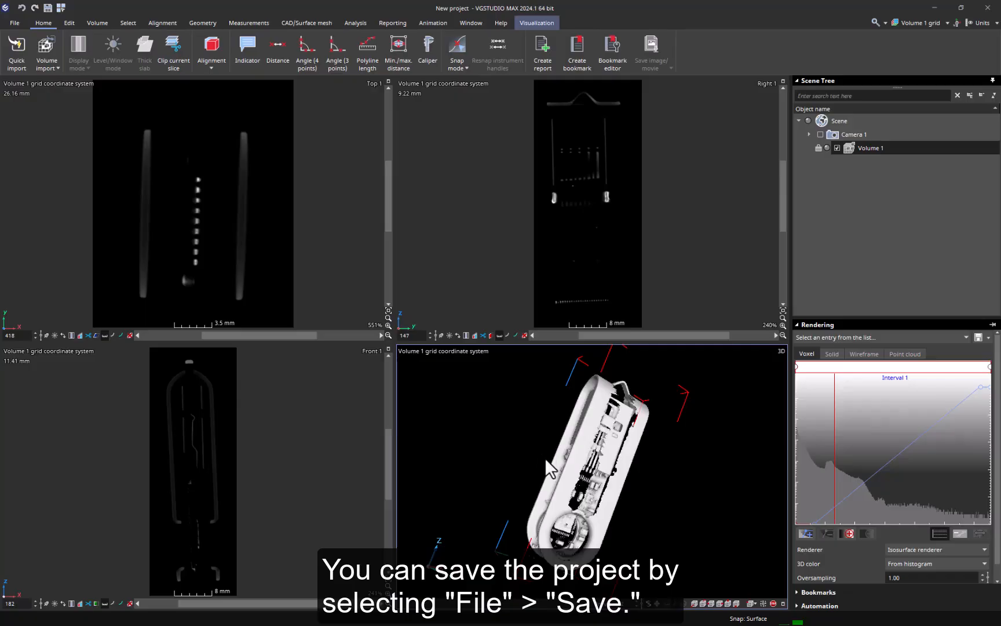
{"action": "left_click", "coordinate": [18, 24]}
{"action": "left_click", "coordinate": [28, 100]}
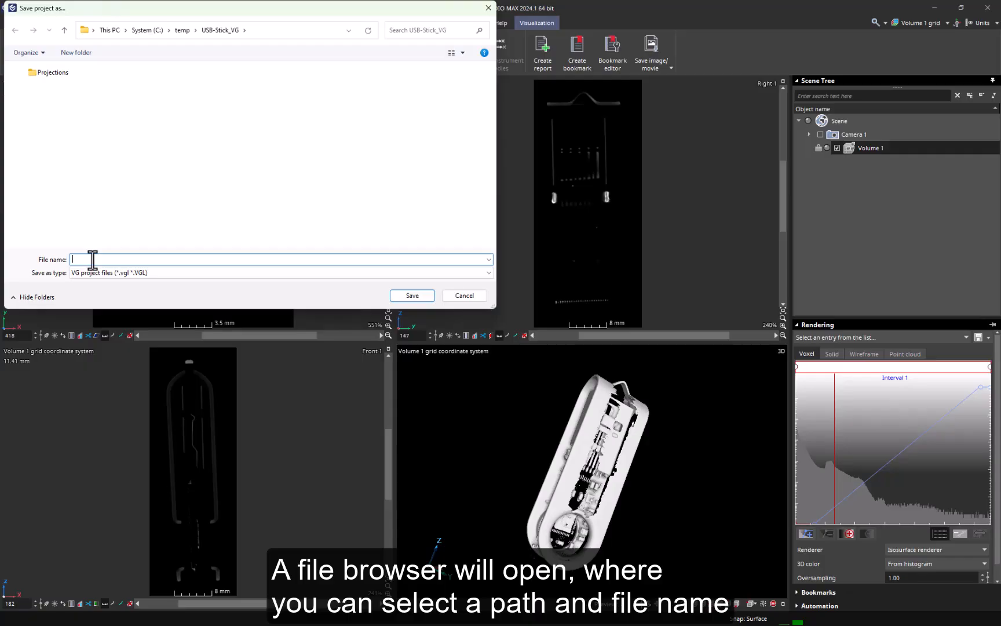
{"action": "type", "text": "Reco"}
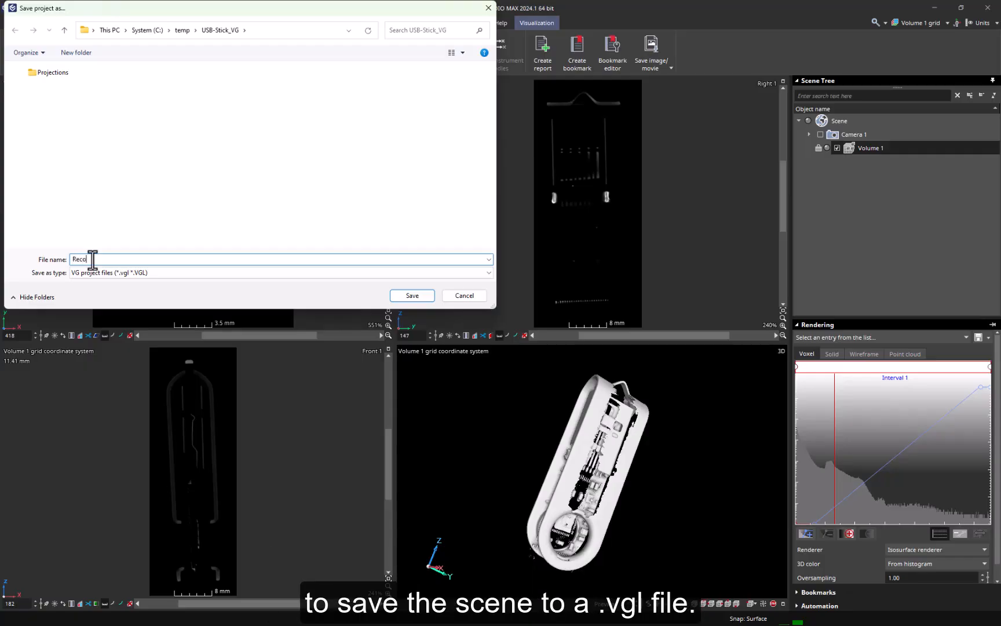
{"action": "type", "text": "nstruction"}
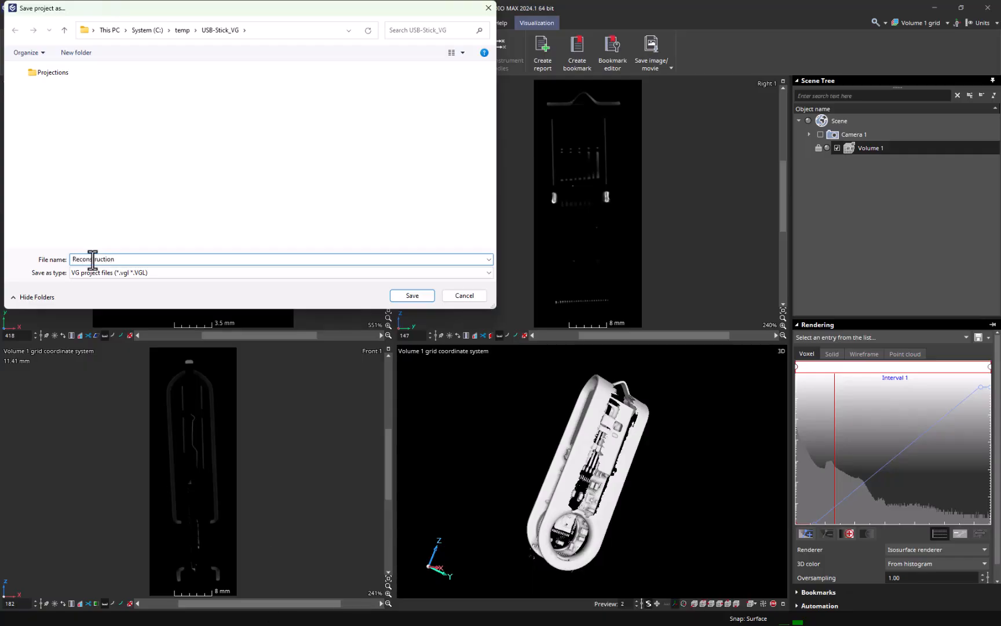
{"action": "left_click", "coordinate": [430, 299]}
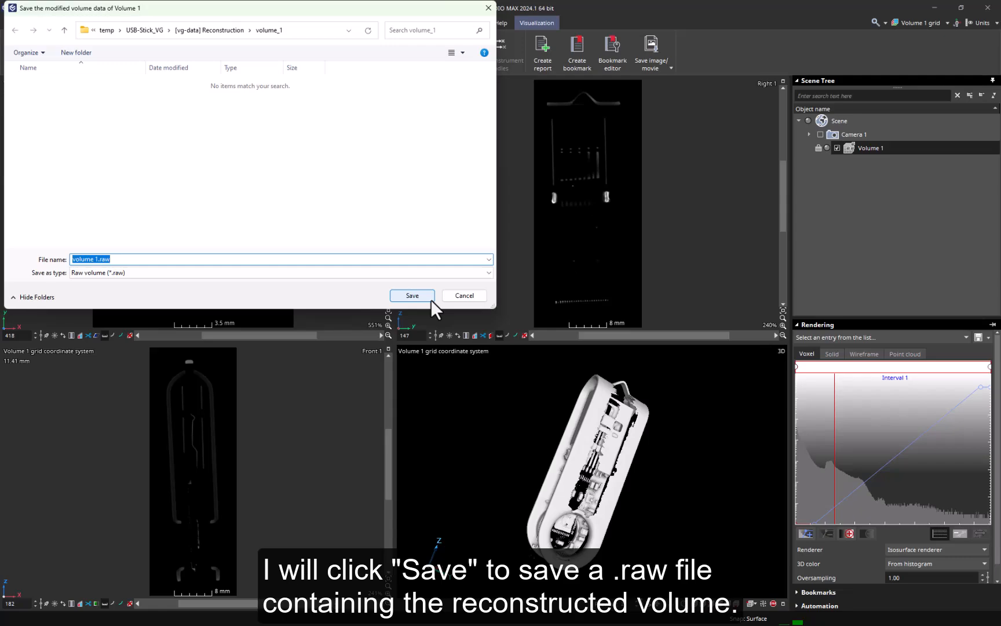
{"action": "left_click", "coordinate": [430, 299]}
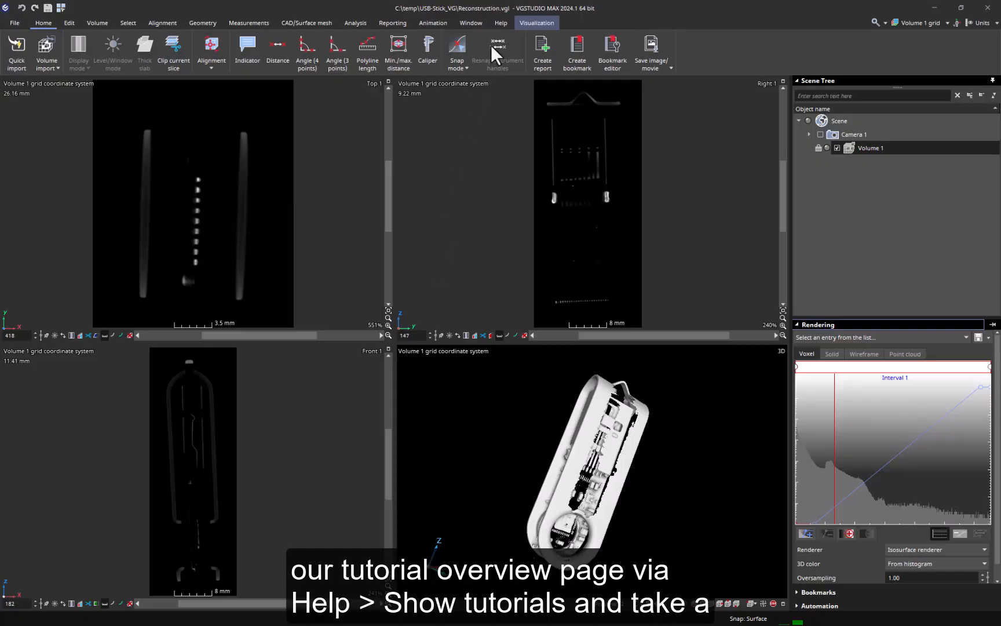
Step: Open the tutorial overview page to look up the documents on CT reconstruction
{"action": "left_click", "coordinate": [500, 23]}
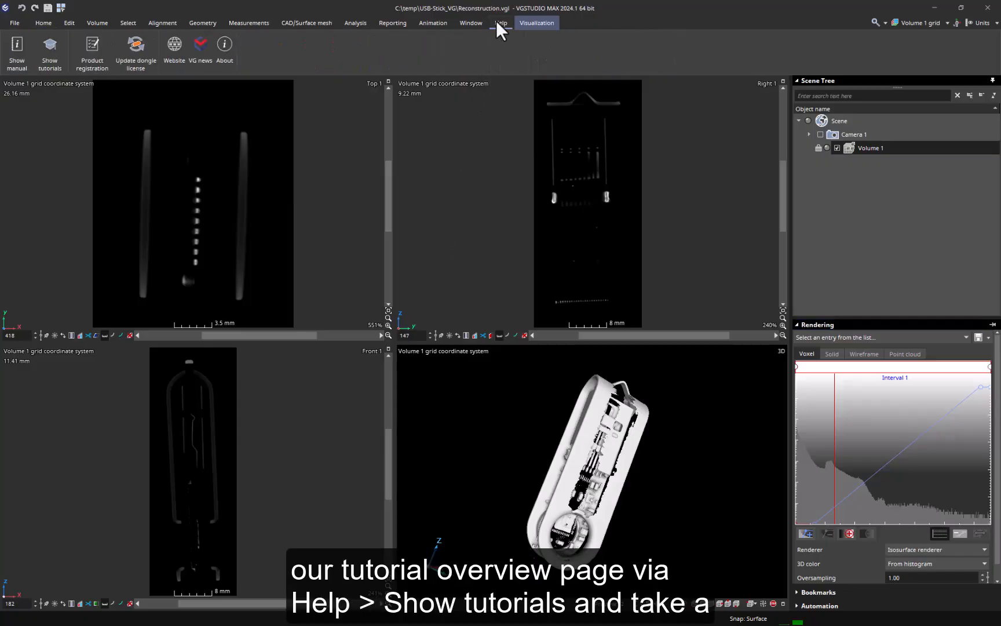
{"action": "left_click", "coordinate": [50, 42]}
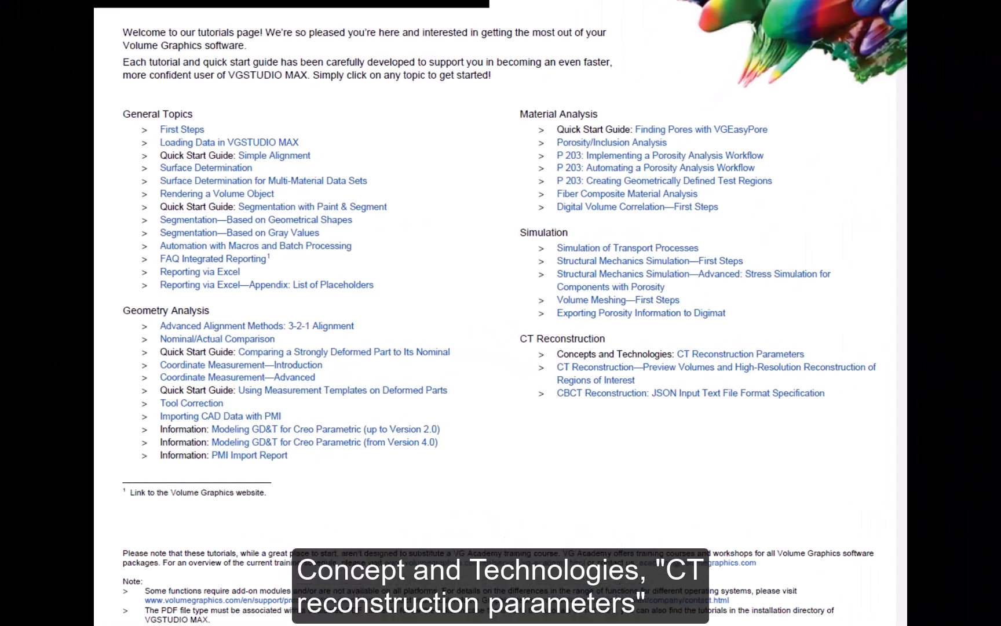